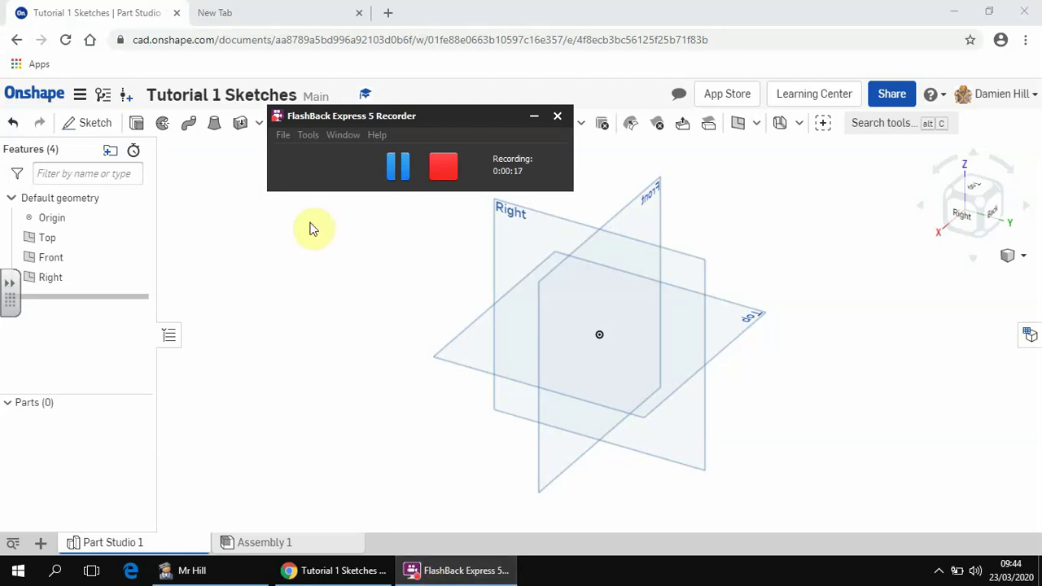
# Step: Create a new sketch placed on the Top plane as Sketch 1
pyautogui.click(92, 123)
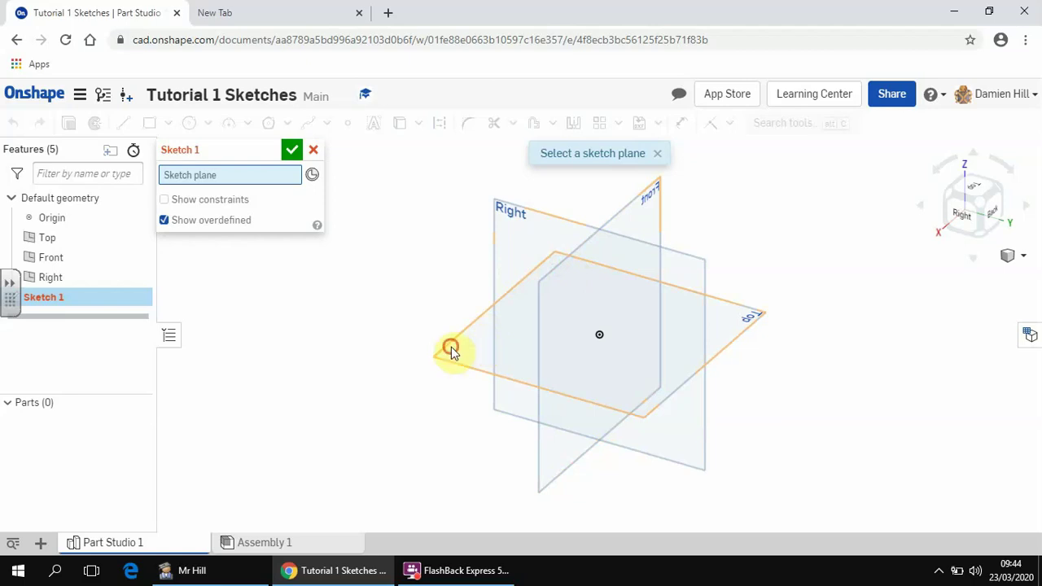
pyautogui.click(451, 349)
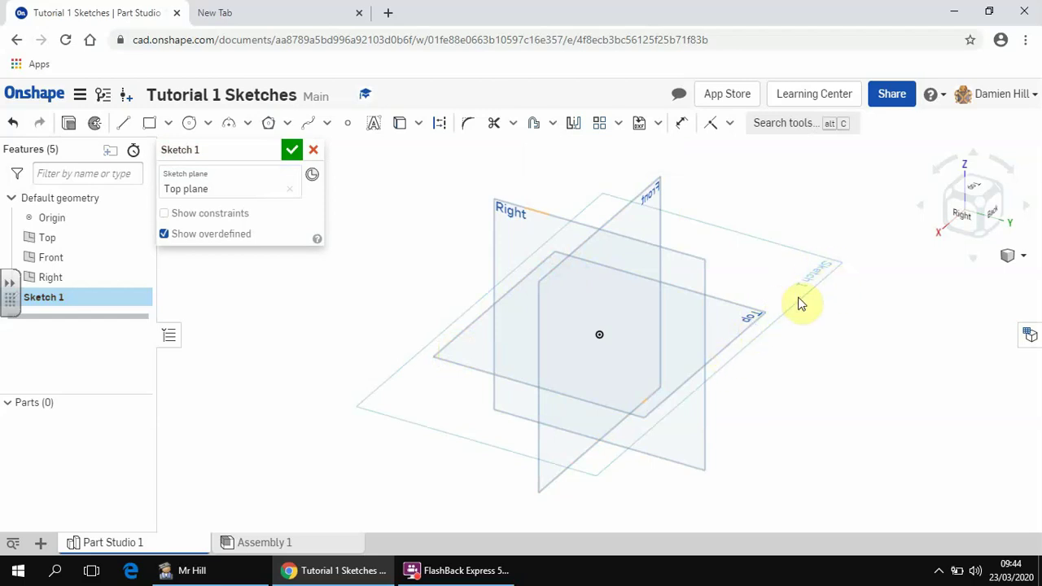
# Step: Look straight down on the Top plane using the view cube and select a rectangle tool
pyautogui.click(976, 190)
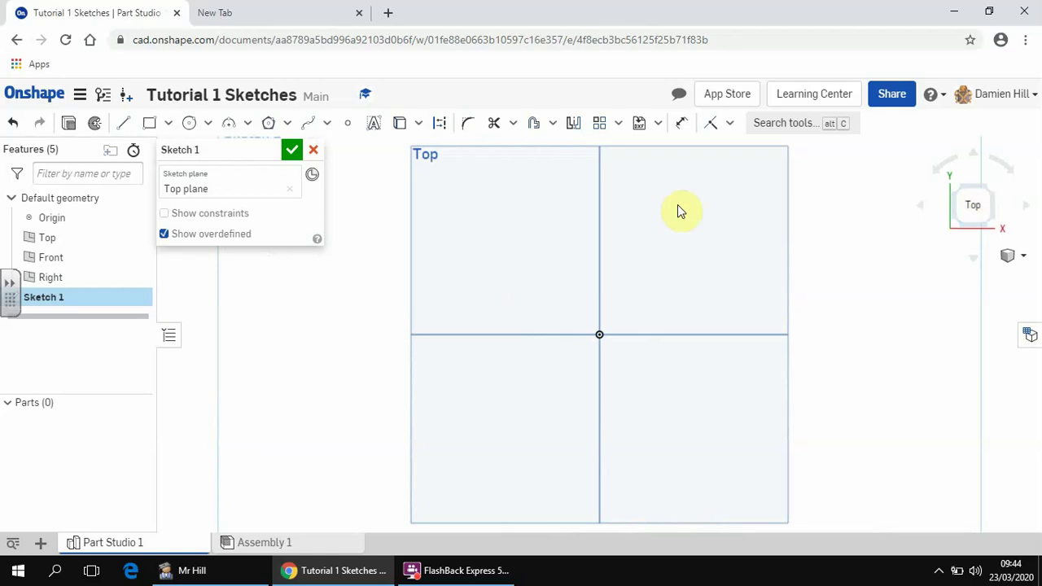
pyautogui.click(167, 125)
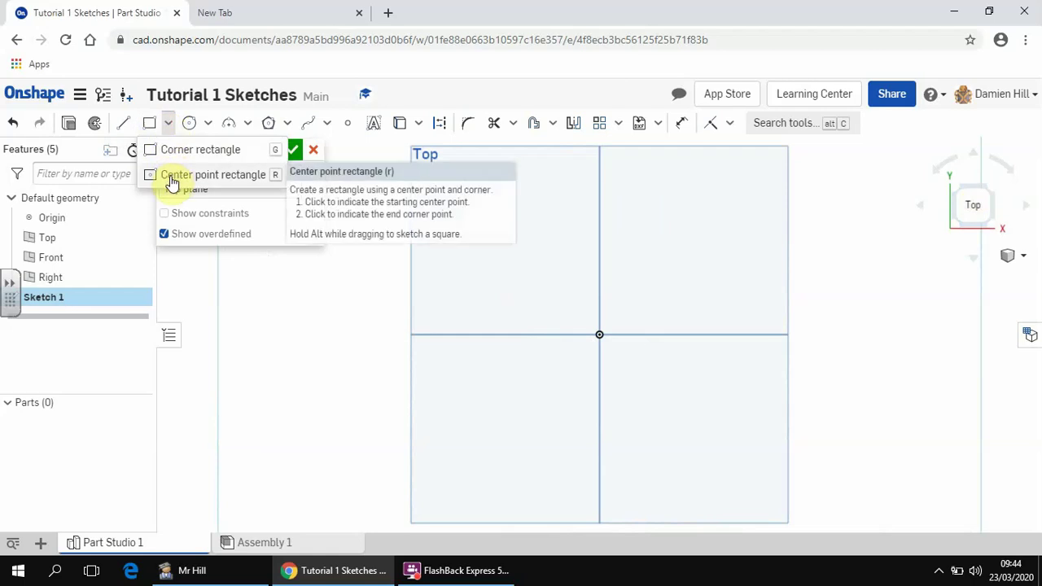
pyautogui.click(153, 128)
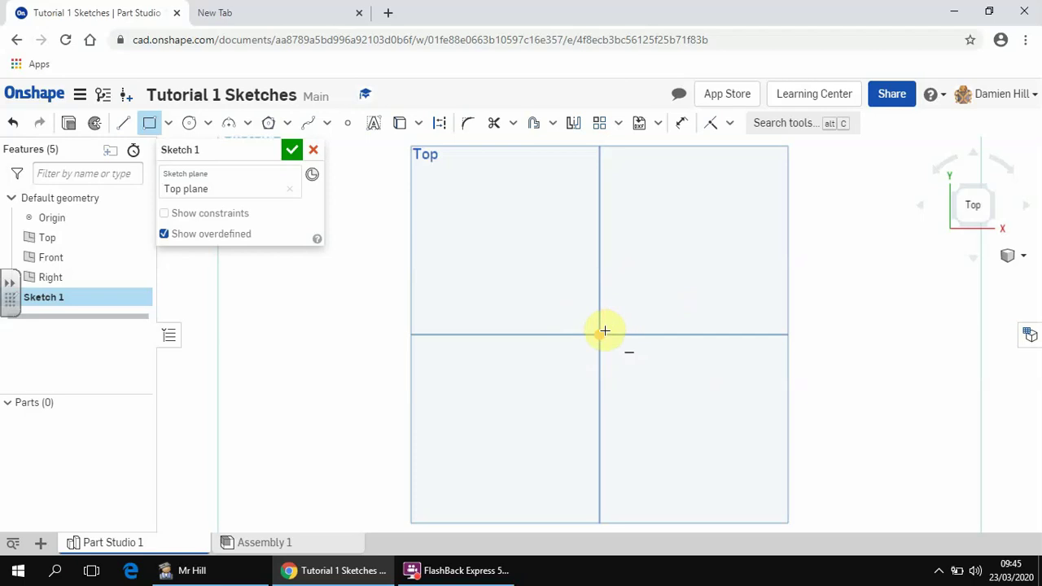
# Step: Draw a rectangle from the origin to a corner up and to the right
pyautogui.click(600, 334)
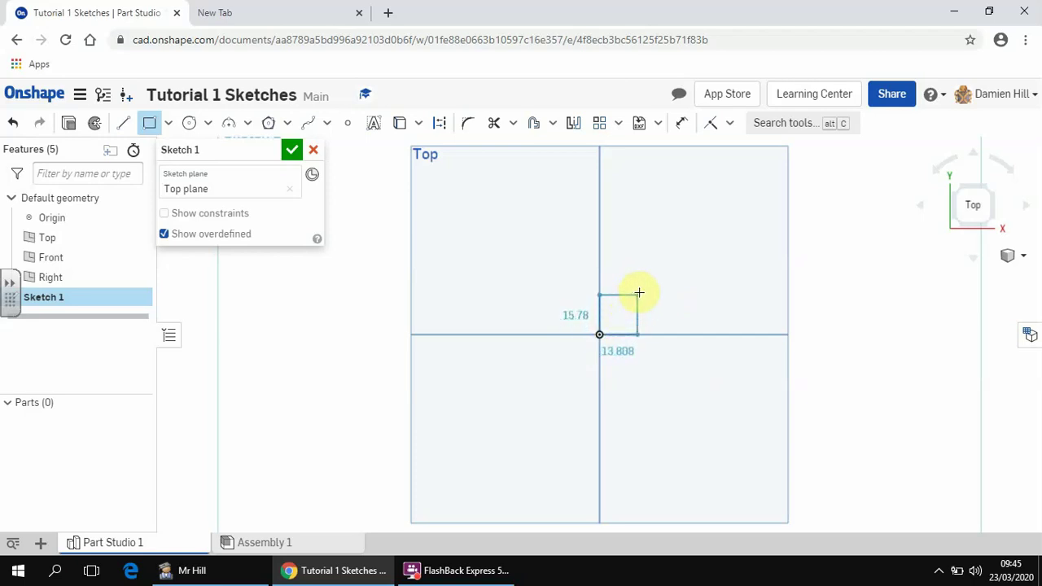
pyautogui.click(716, 242)
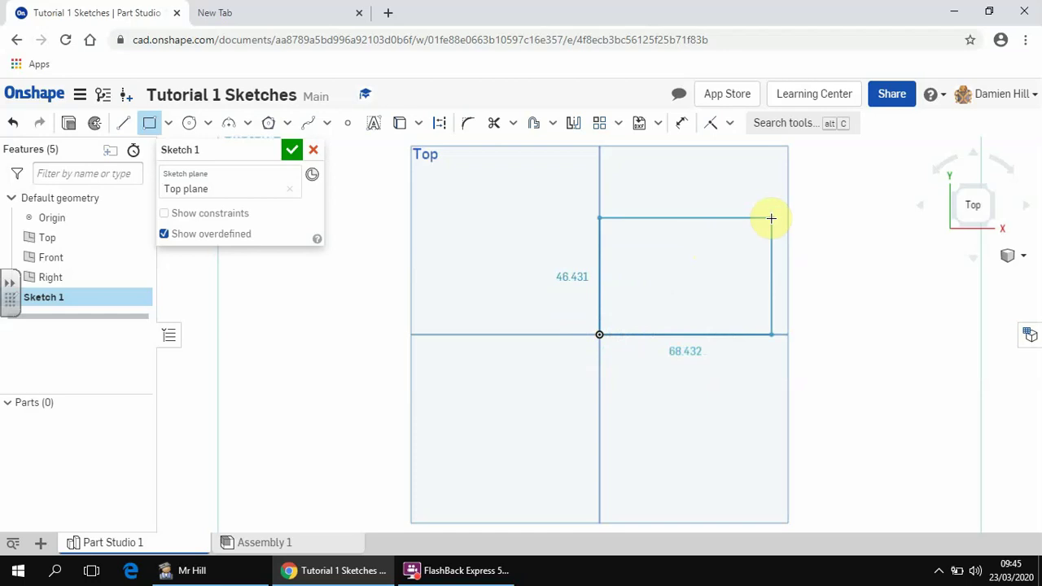
pyautogui.click(772, 218)
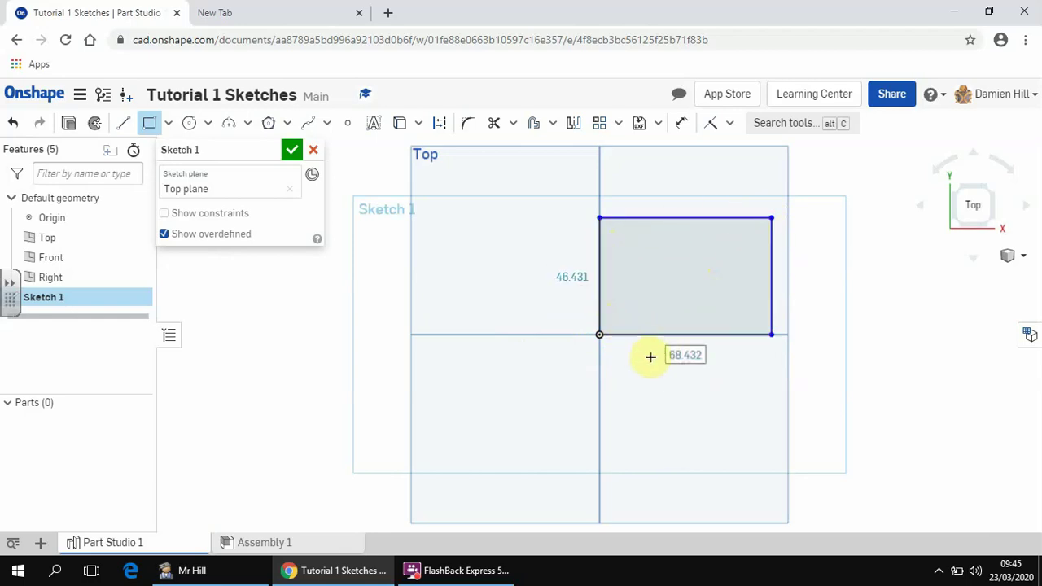
pyautogui.press('Escape')
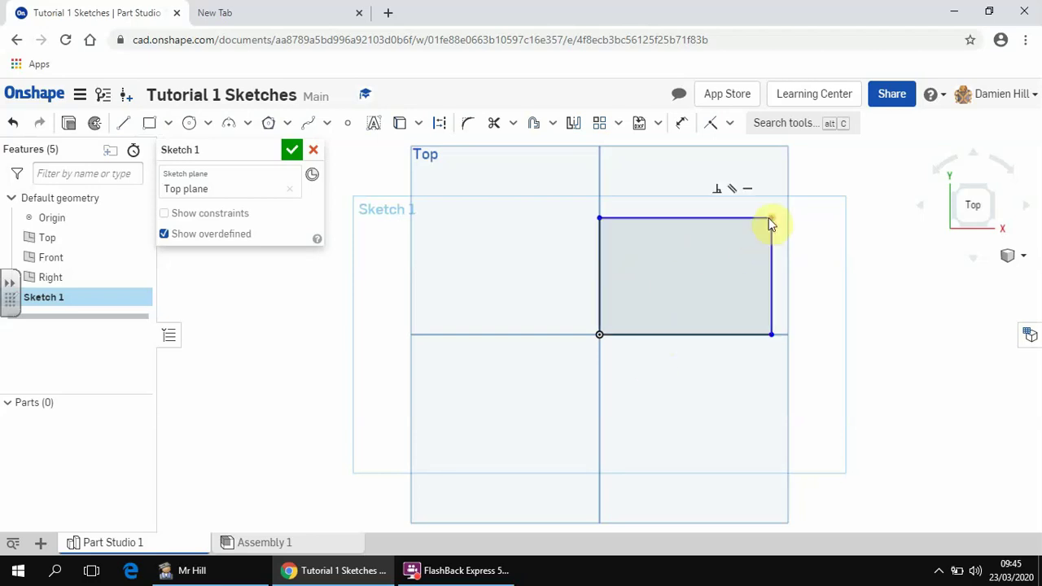
# Step: Drag the rectangle's top-right corner and right edge to reshape it
pyautogui.moveTo(768, 217); pyautogui.dragTo(800, 211)
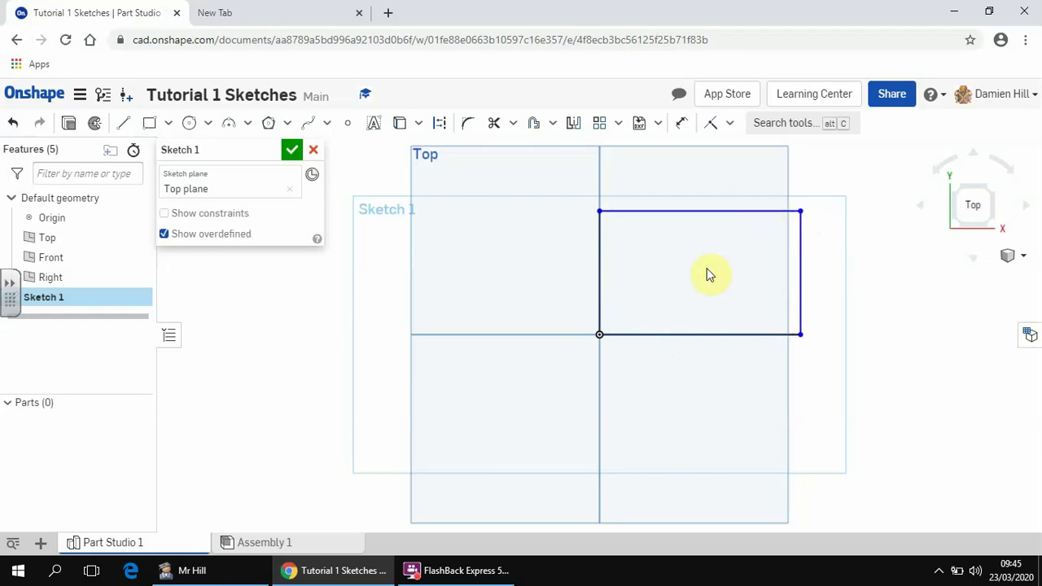
pyautogui.moveTo(706, 274); pyautogui.dragTo(760, 227)
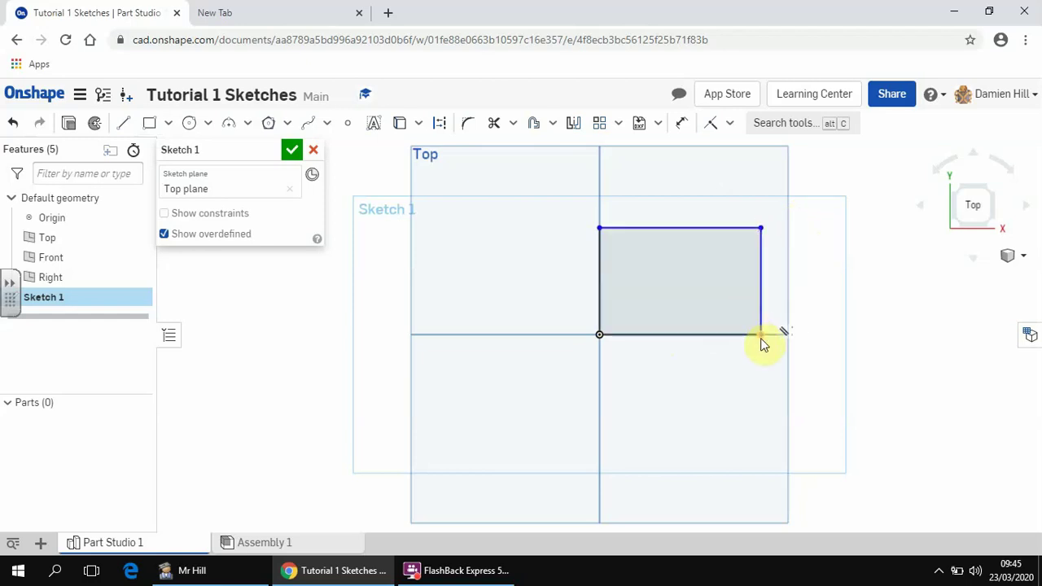
pyautogui.click(755, 334)
pyautogui.press('q')
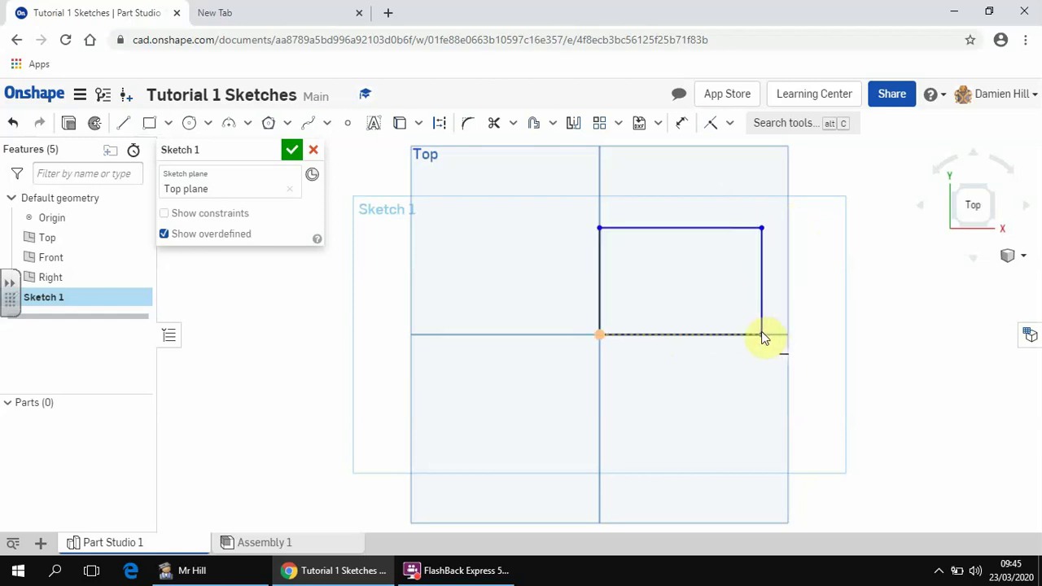
pyautogui.moveTo(761, 333)
pyautogui.mouseDown()
pyautogui.moveTo(693, 330)
pyautogui.moveTo(775, 334)
pyautogui.mouseUp()
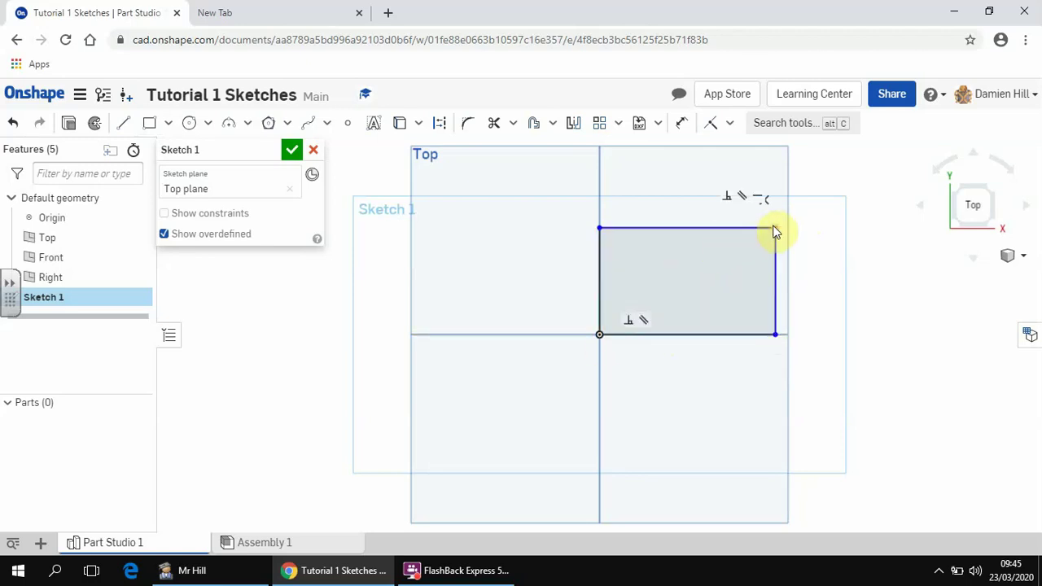
pyautogui.moveTo(774, 227); pyautogui.dragTo(767, 246)
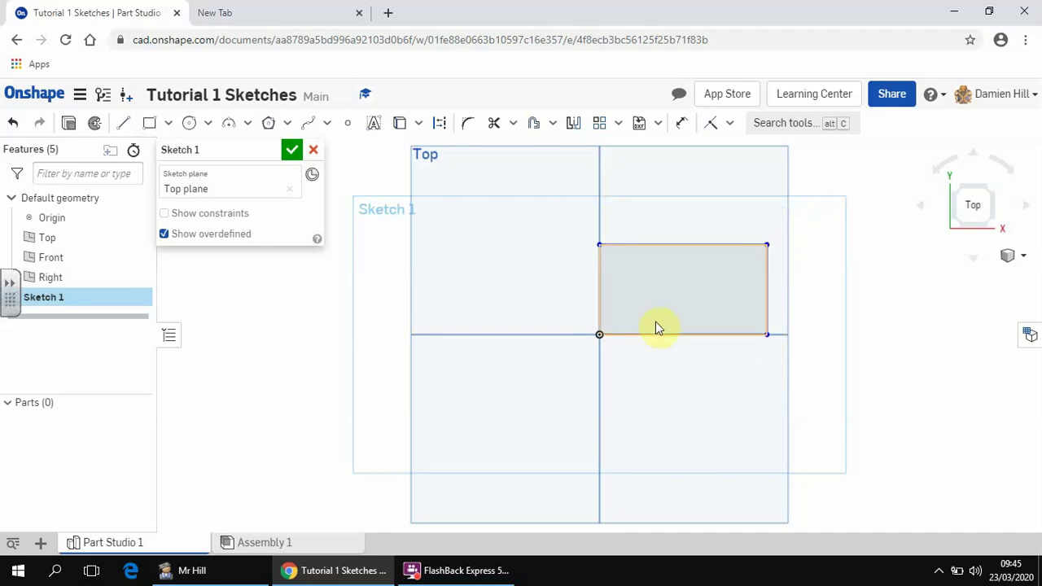
# Step: Dimension the rectangle's bottom edge to a width of 100
pyautogui.click(680, 126)
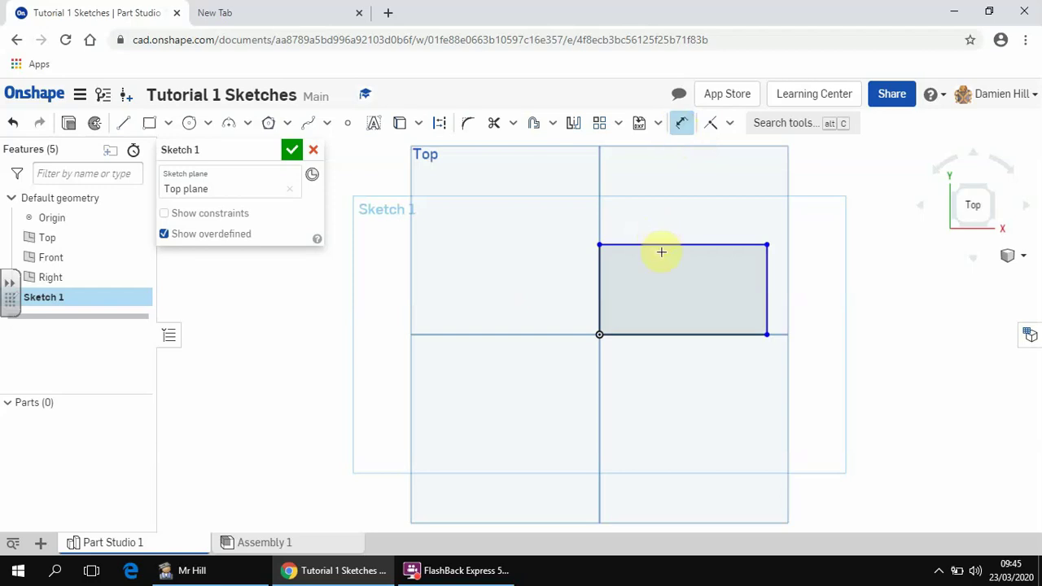
pyautogui.click(659, 334)
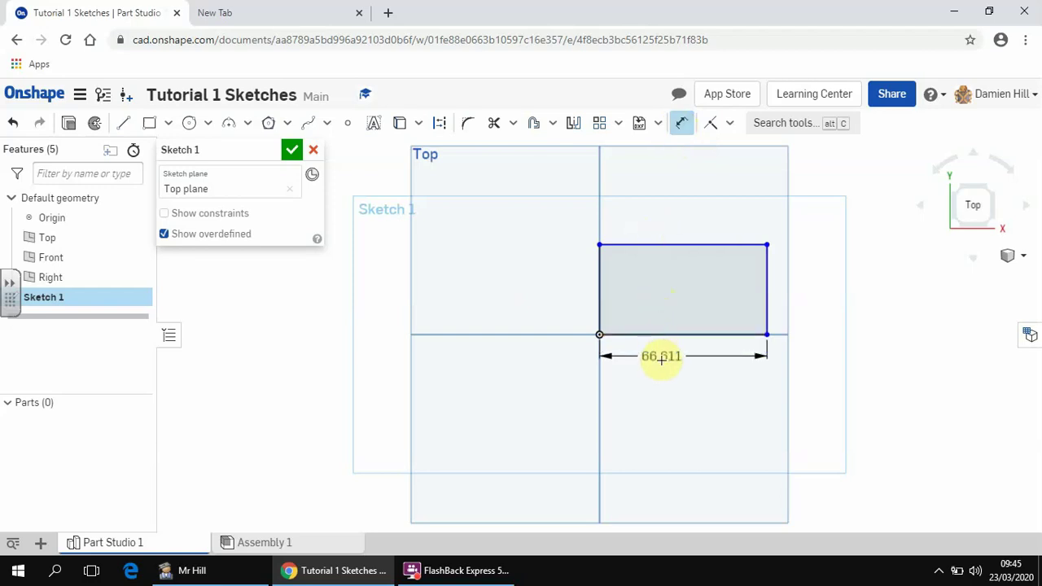
pyautogui.click(664, 381)
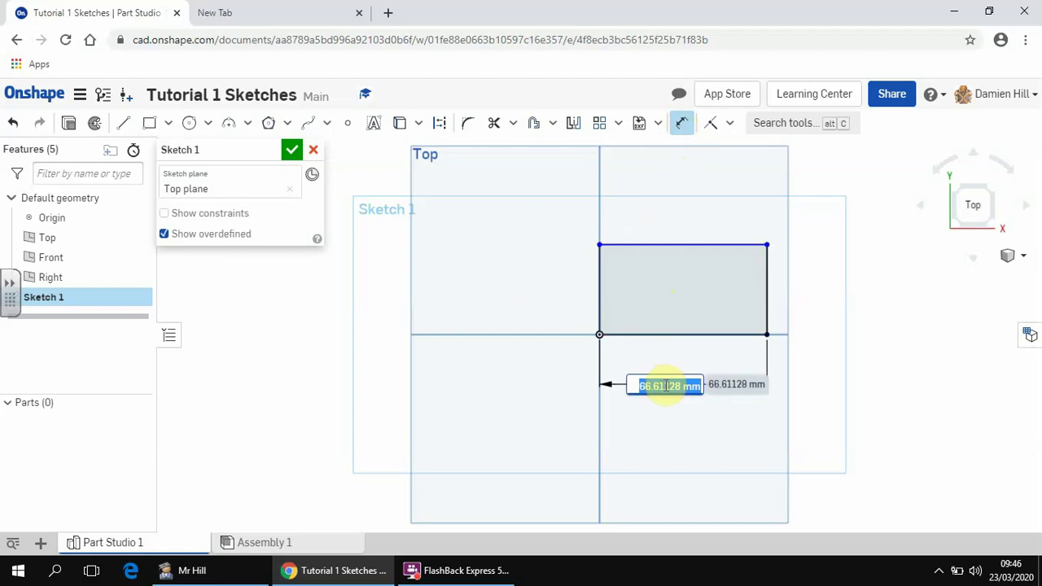
pyautogui.write('100')
pyautogui.press('Return')
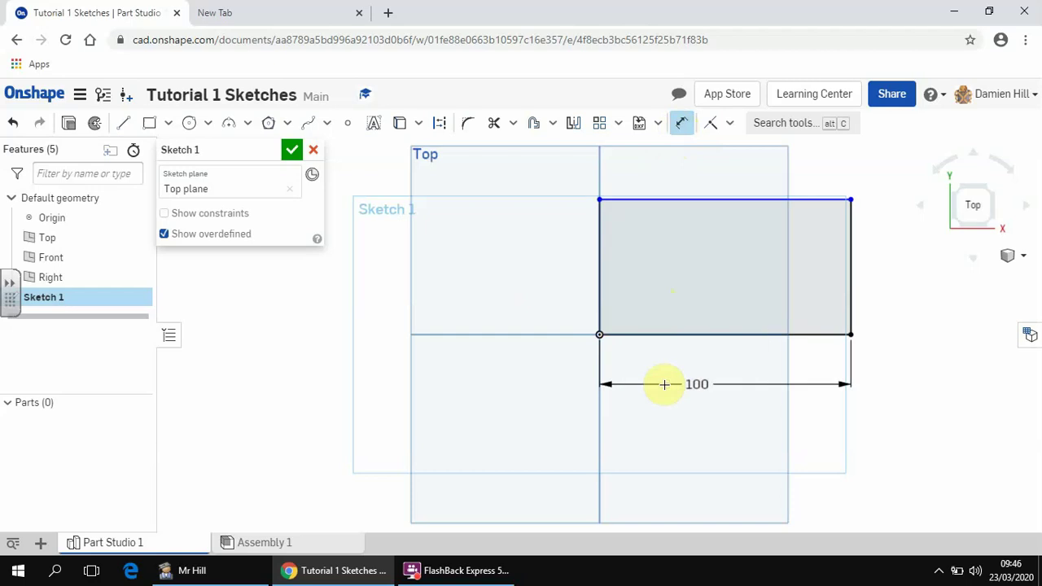
# Step: Dimension the right edge to a height of 50, then select the top-right corner and edges
pyautogui.click(850, 250)
pyautogui.click(886, 256)
pyautogui.write('50')
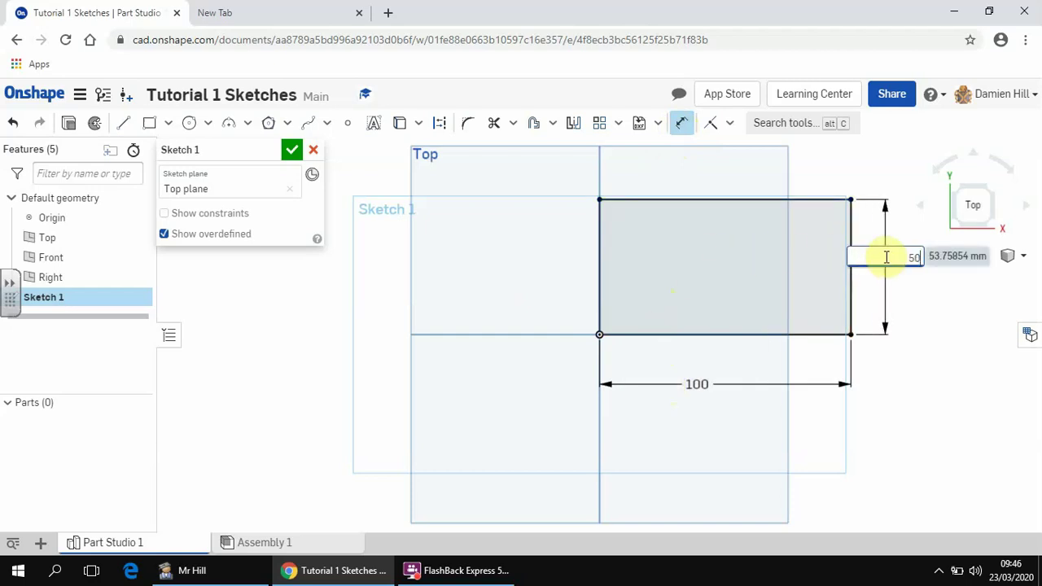
pyautogui.press('Return')
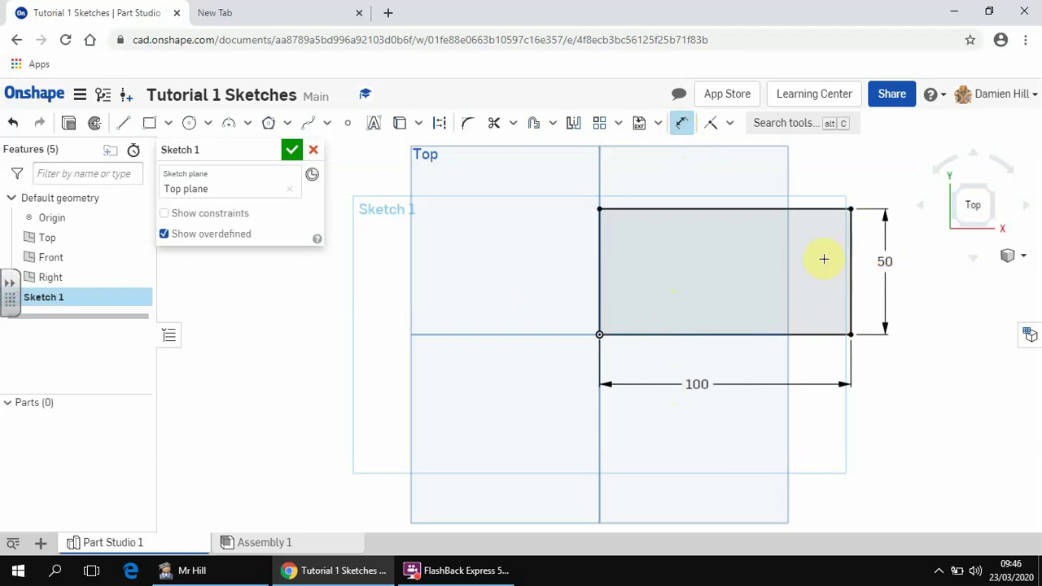
pyautogui.press('Escape')
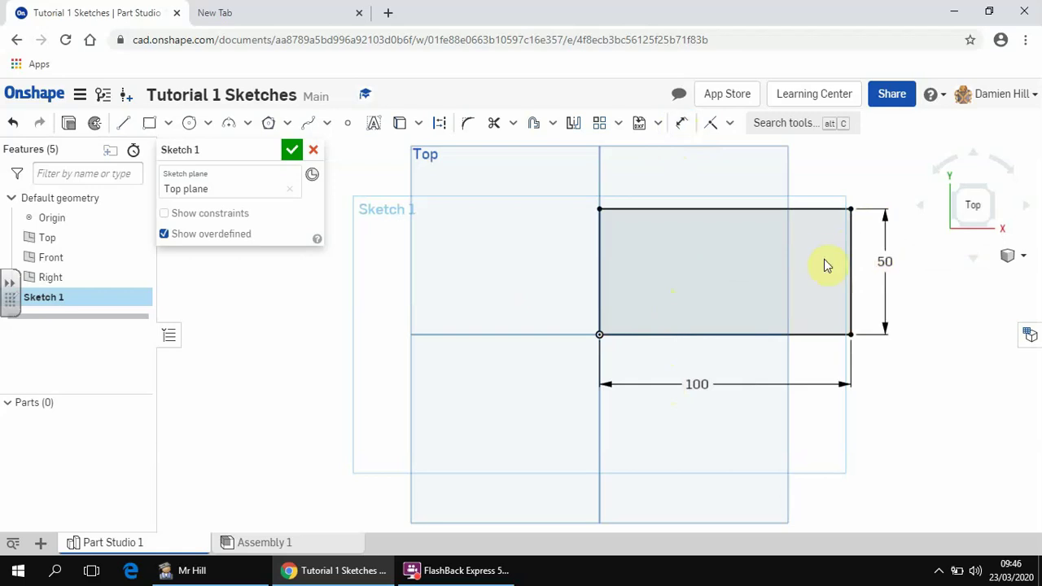
pyautogui.click(852, 211)
pyautogui.click(850, 228)
pyautogui.click(821, 217)
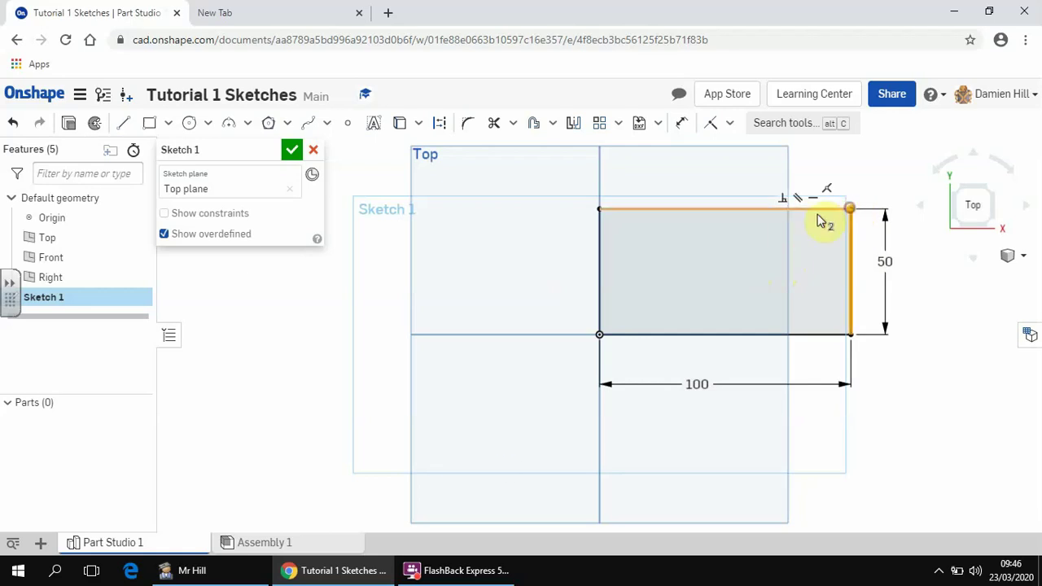
# Step: Draw a center-point circle inside the rectangle and drag it toward the rectangle's centre
pyautogui.click(365, 276)
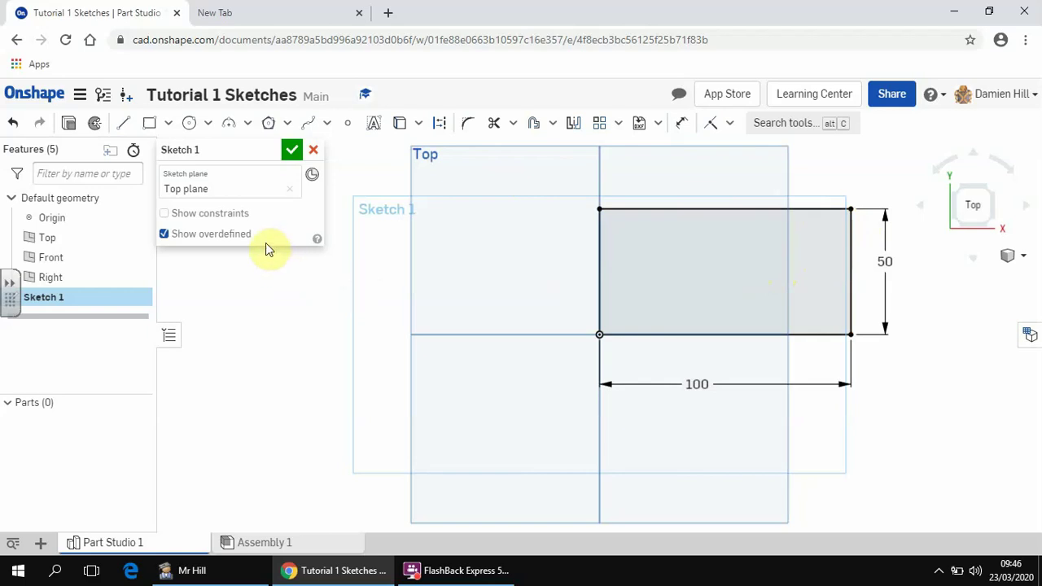
pyautogui.click(207, 125)
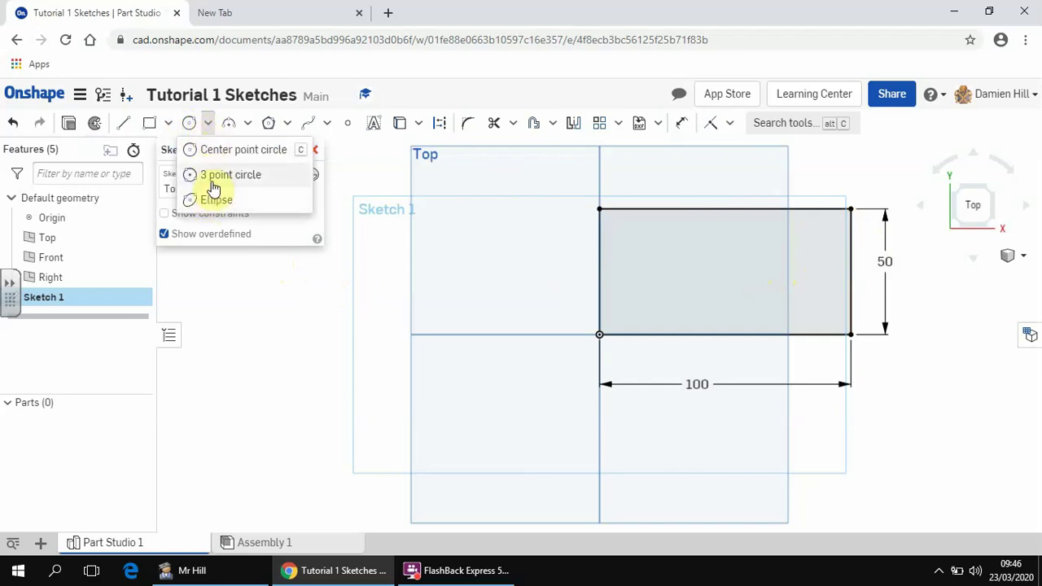
pyautogui.click(193, 124)
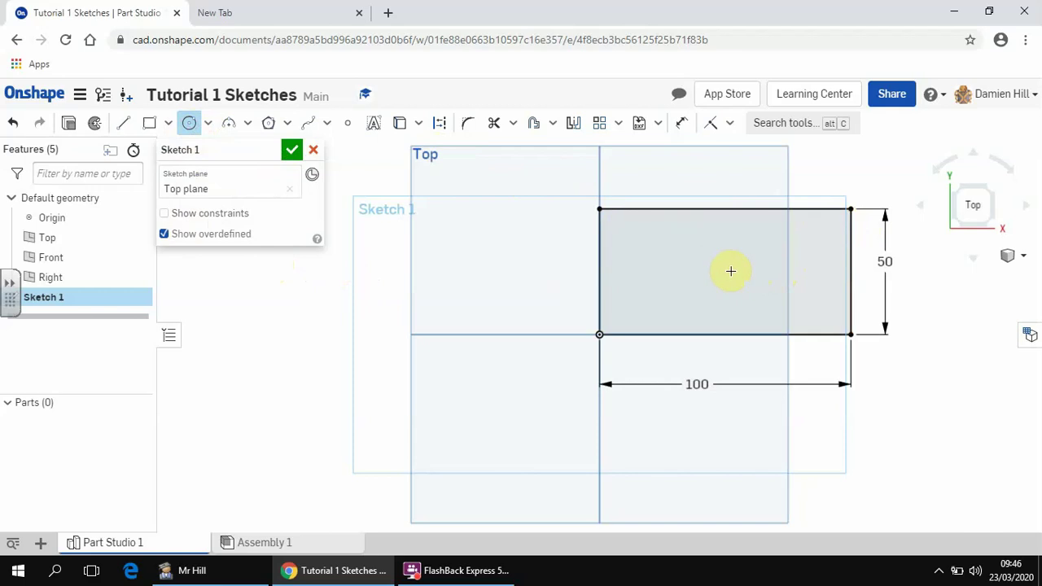
pyautogui.click(686, 272)
pyautogui.click(657, 273)
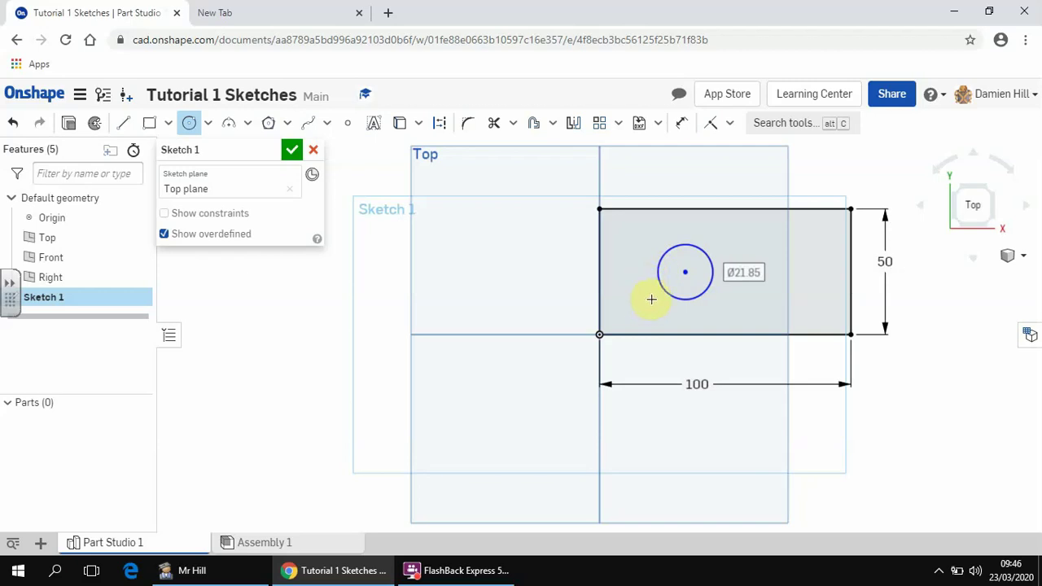
pyautogui.press('Escape')
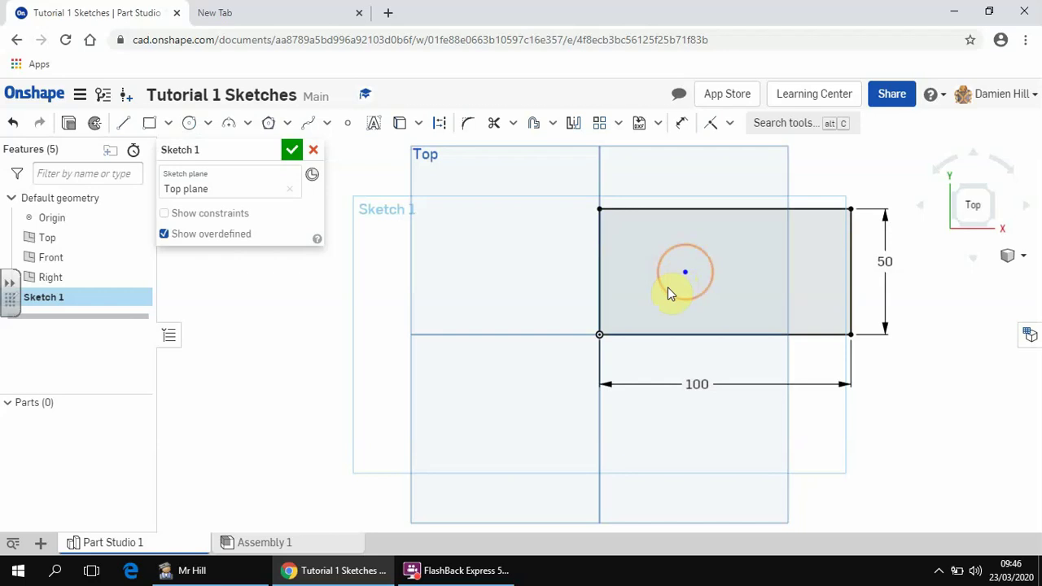
pyautogui.click(688, 278)
pyautogui.moveTo(687, 277)
pyautogui.mouseDown()
pyautogui.moveTo(744, 284)
pyautogui.moveTo(682, 274)
pyautogui.moveTo(728, 285)
pyautogui.moveTo(738, 263)
pyautogui.moveTo(700, 274)
pyautogui.moveTo(774, 279)
pyautogui.moveTo(757, 277)
pyautogui.mouseUp()
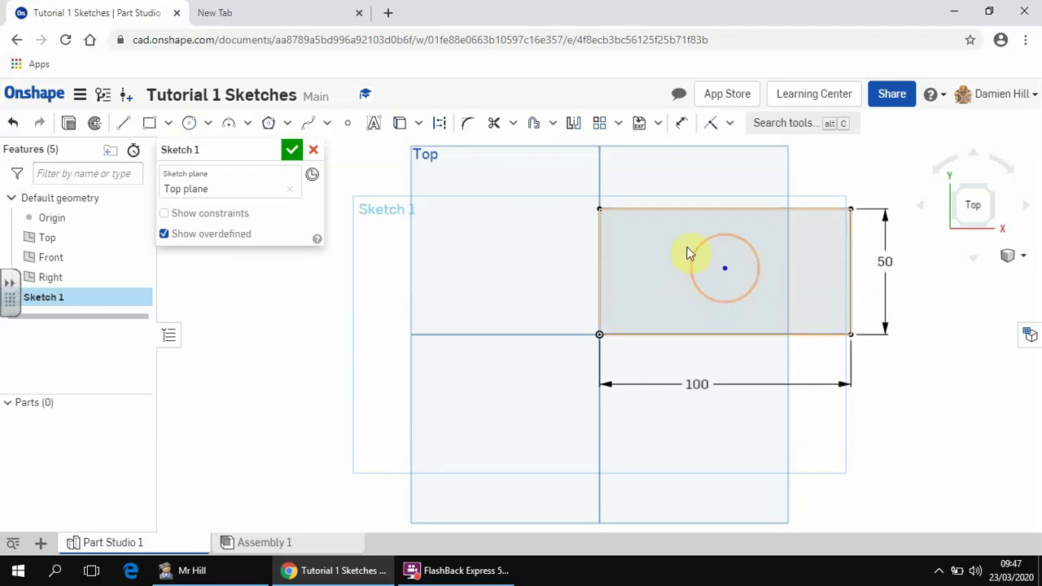
# Step: Dimension the circle centre 50 from the rectangle's left edge
pyautogui.press('u')
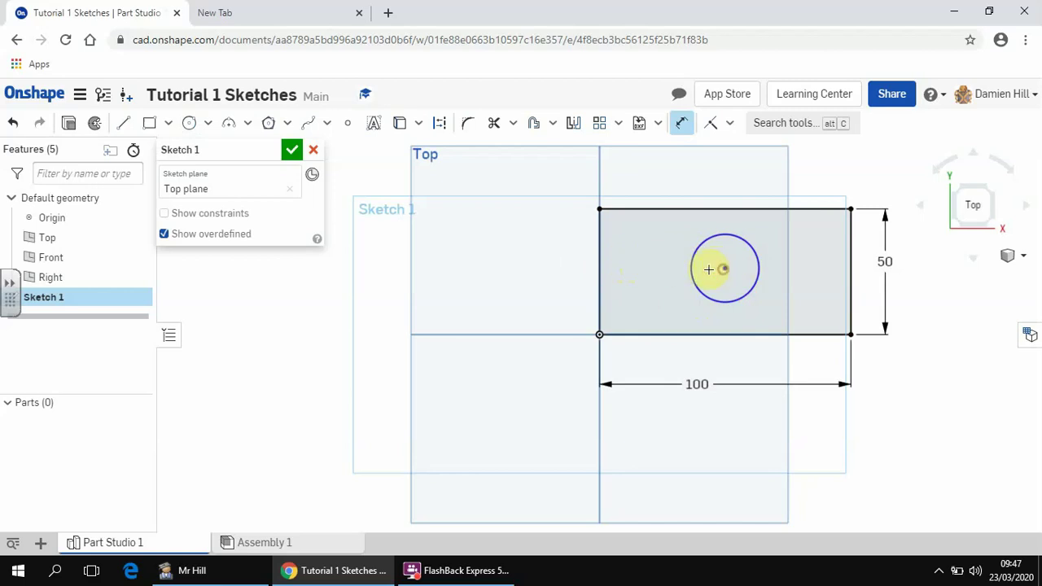
pyautogui.click(600, 266)
pyautogui.click(724, 268)
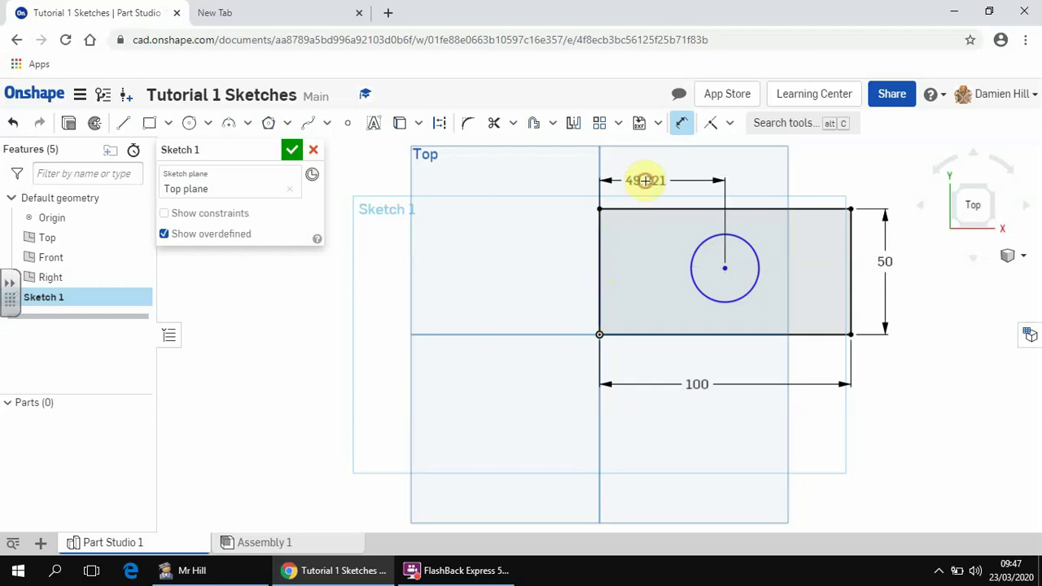
pyautogui.click(648, 182)
pyautogui.write('50')
pyautogui.press('Return')
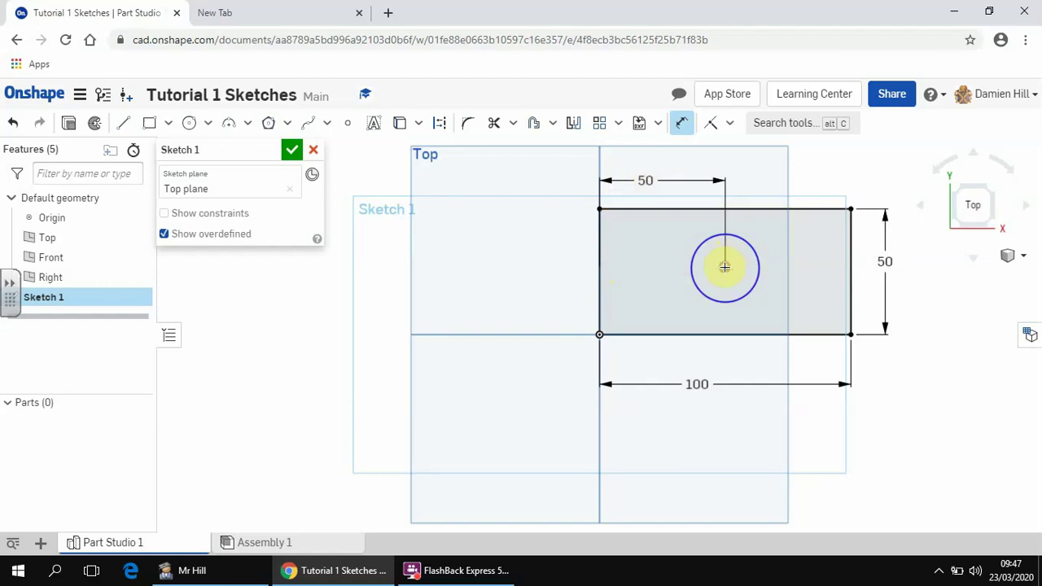
# Step: Dimension the circle centre 25 up from the rectangle's bottom edge
pyautogui.click(726, 332)
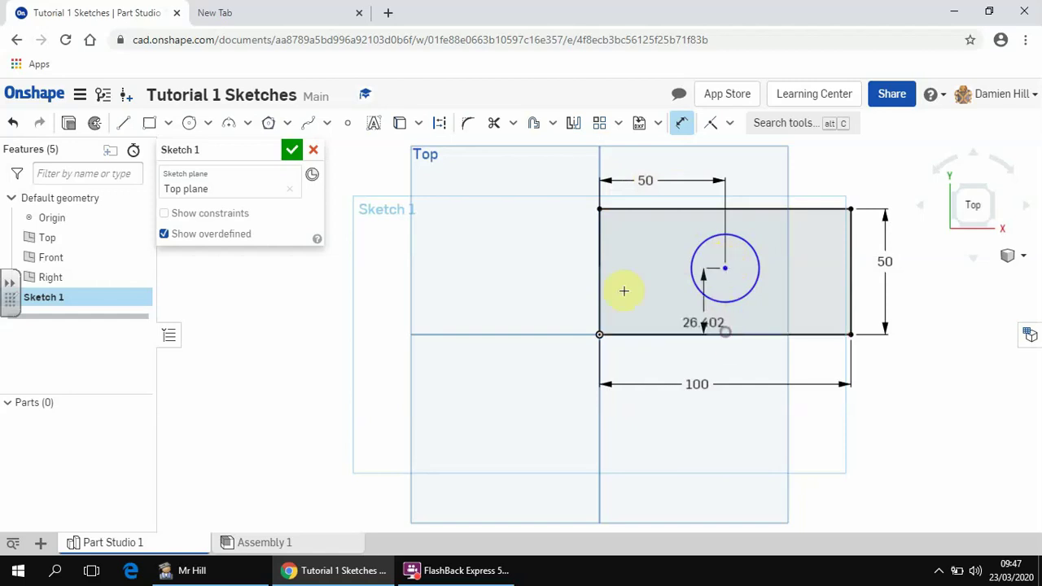
pyautogui.click(513, 297)
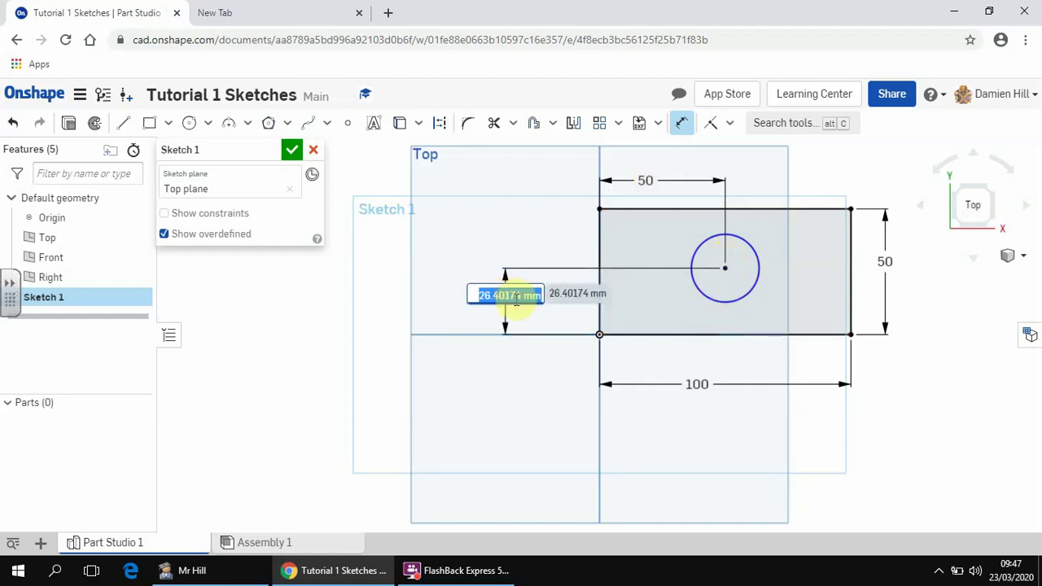
pyautogui.write('25')
pyautogui.press('Return')
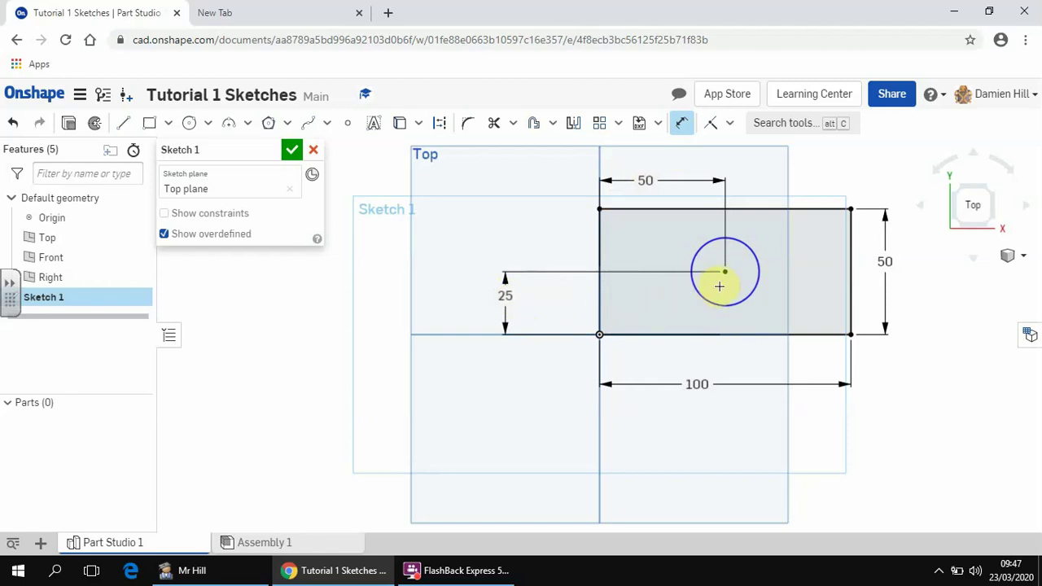
pyautogui.press('Escape')
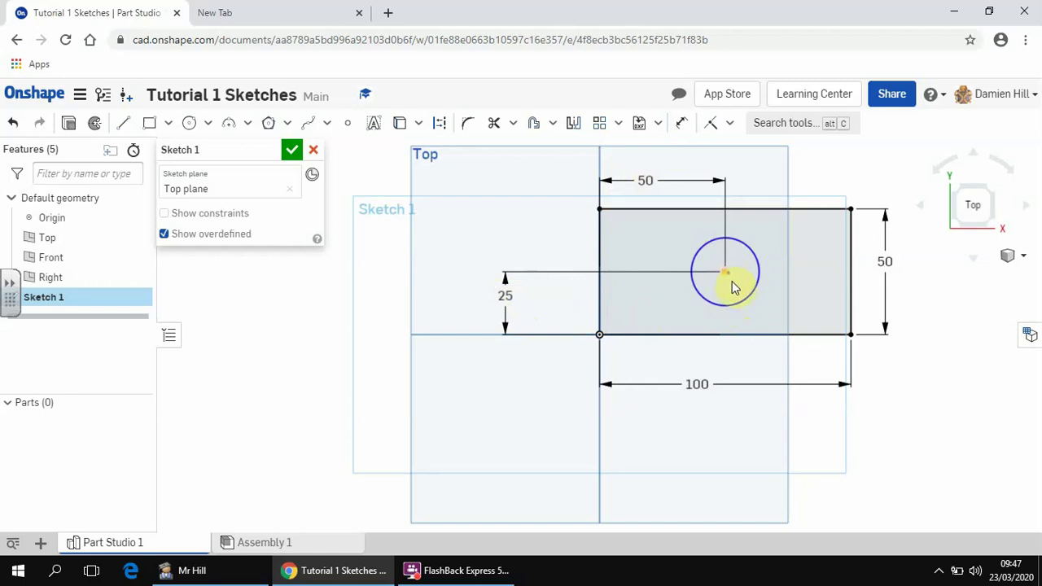
# Step: Drag the circle's radius, then give it a Ø20 diameter dimension
pyautogui.click(817, 278)
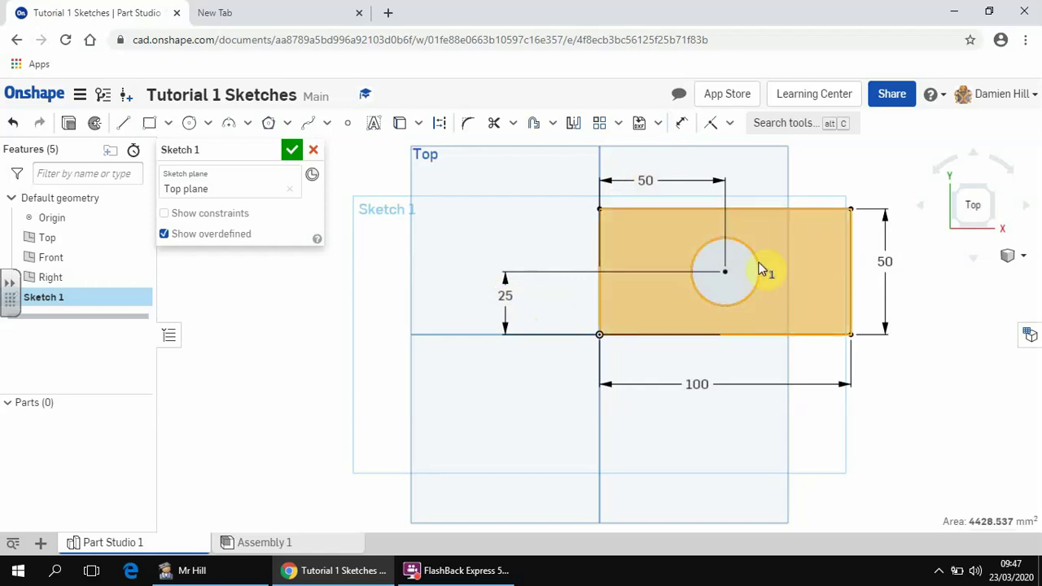
pyautogui.click(774, 179)
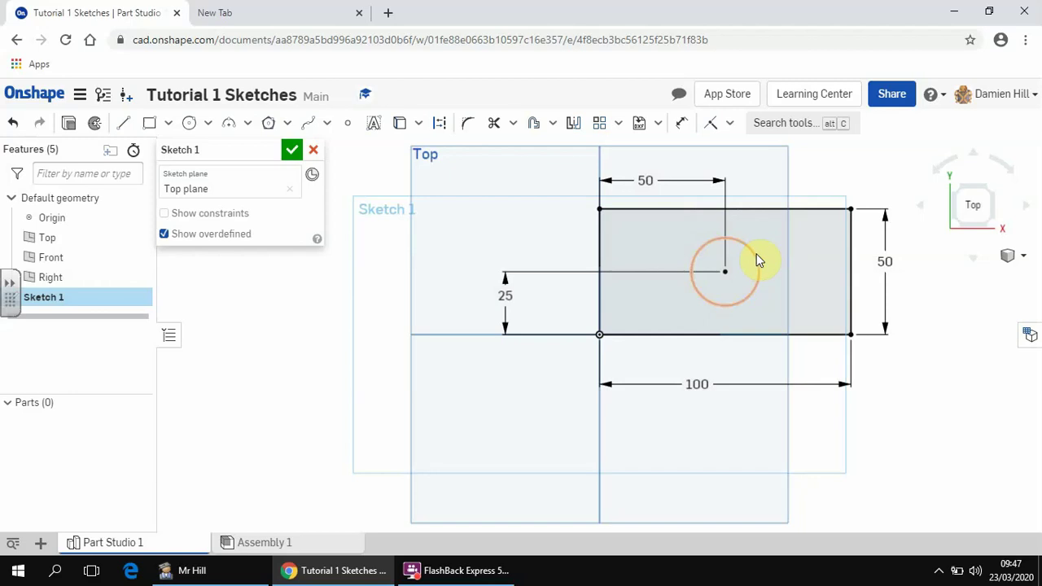
pyautogui.moveTo(774, 251)
pyautogui.mouseDown()
pyautogui.moveTo(800, 245)
pyautogui.moveTo(741, 263)
pyautogui.moveTo(816, 249)
pyautogui.moveTo(761, 263)
pyautogui.moveTo(810, 252)
pyautogui.moveTo(775, 264)
pyautogui.mouseUp()
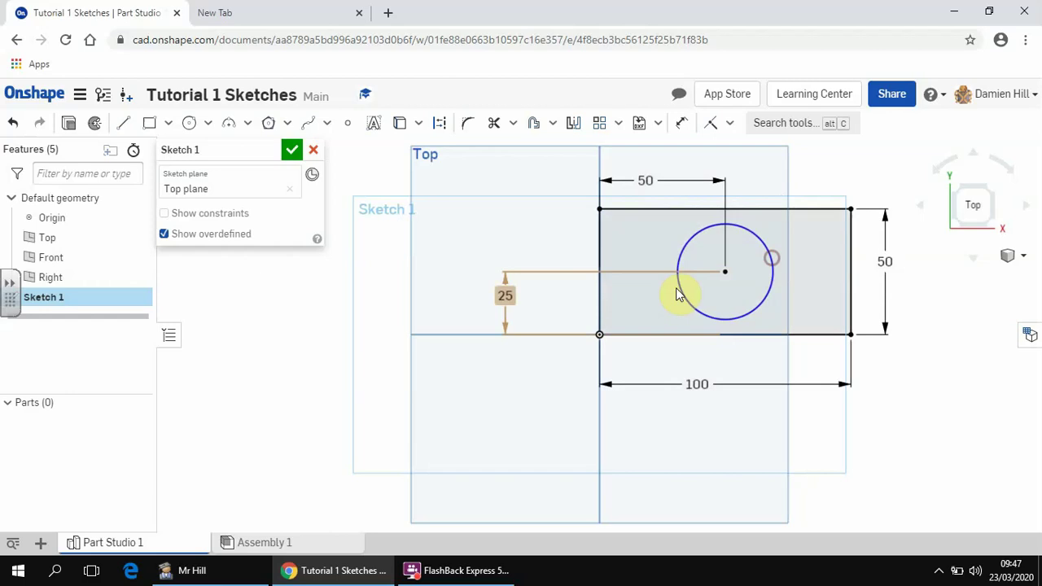
pyautogui.click(681, 123)
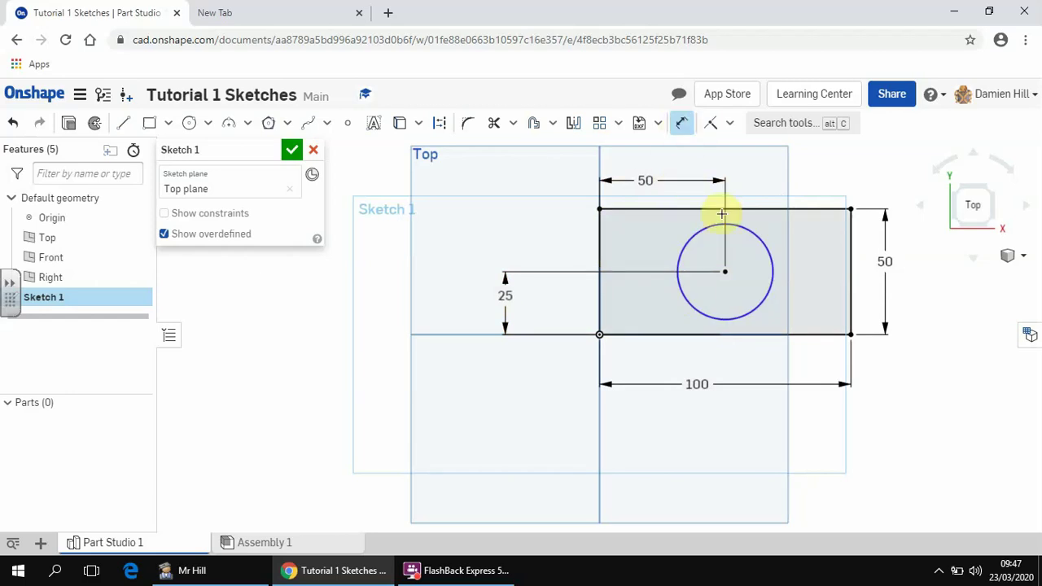
pyautogui.click(750, 233)
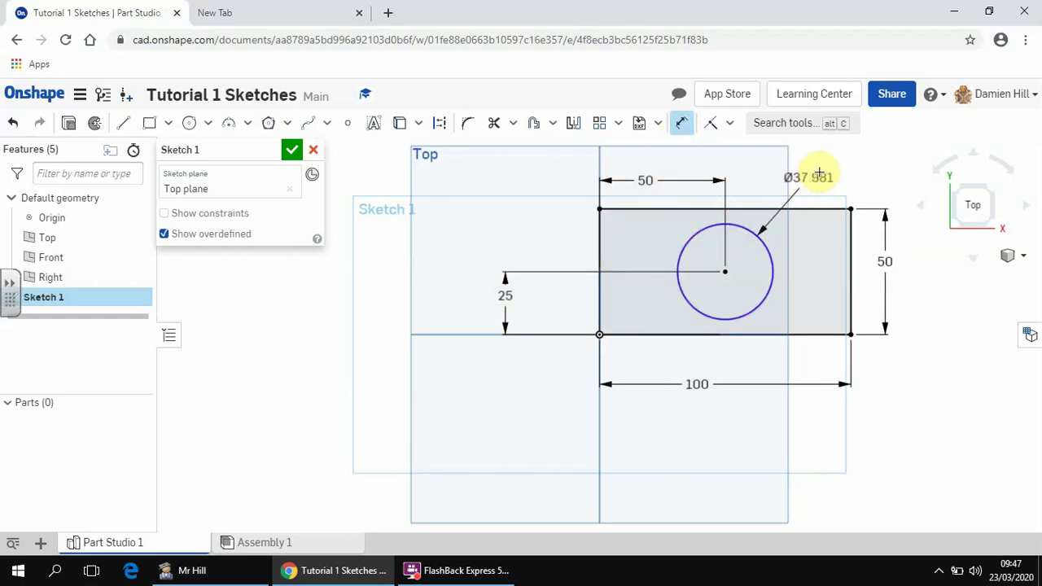
pyautogui.click(826, 171)
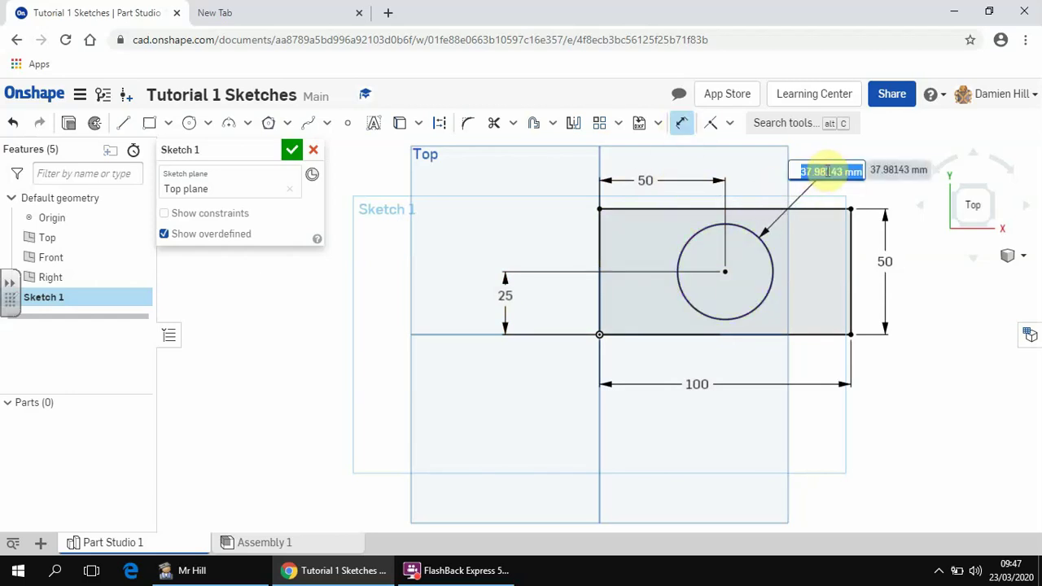
pyautogui.write('20')
pyautogui.press('Return')
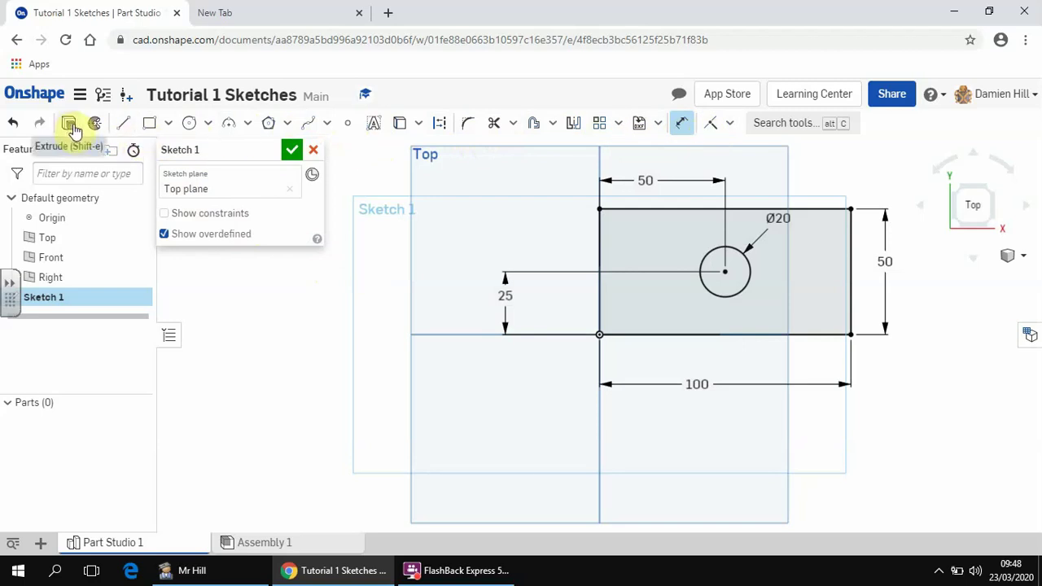
# Step: Extrude Sketch 1 to a depth of 50 mm in isometric view, creating Part 1
pyautogui.click(70, 125)
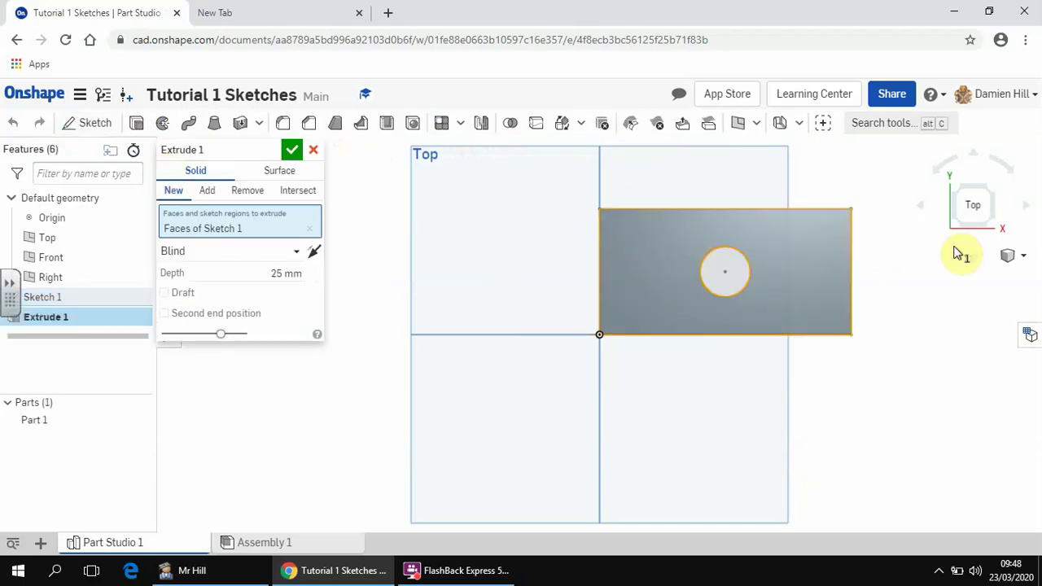
pyautogui.click(987, 193)
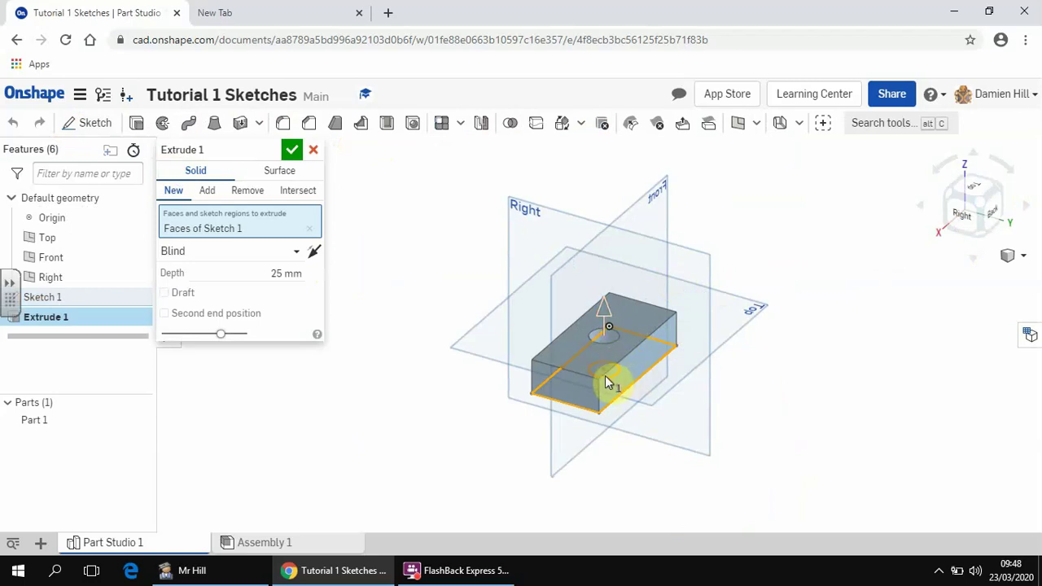
pyautogui.click(280, 271)
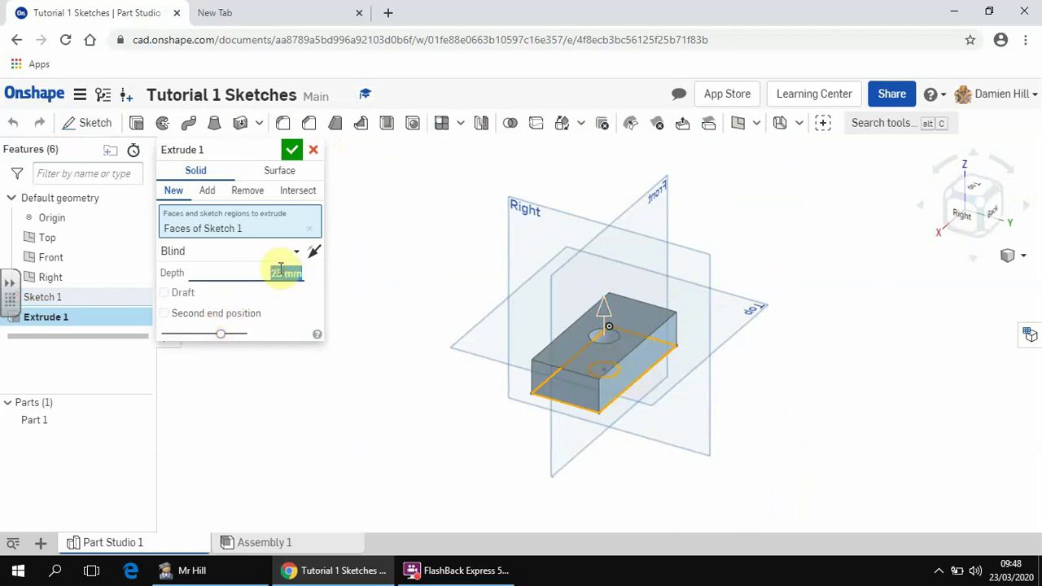
pyautogui.write('50')
pyautogui.press('Return')
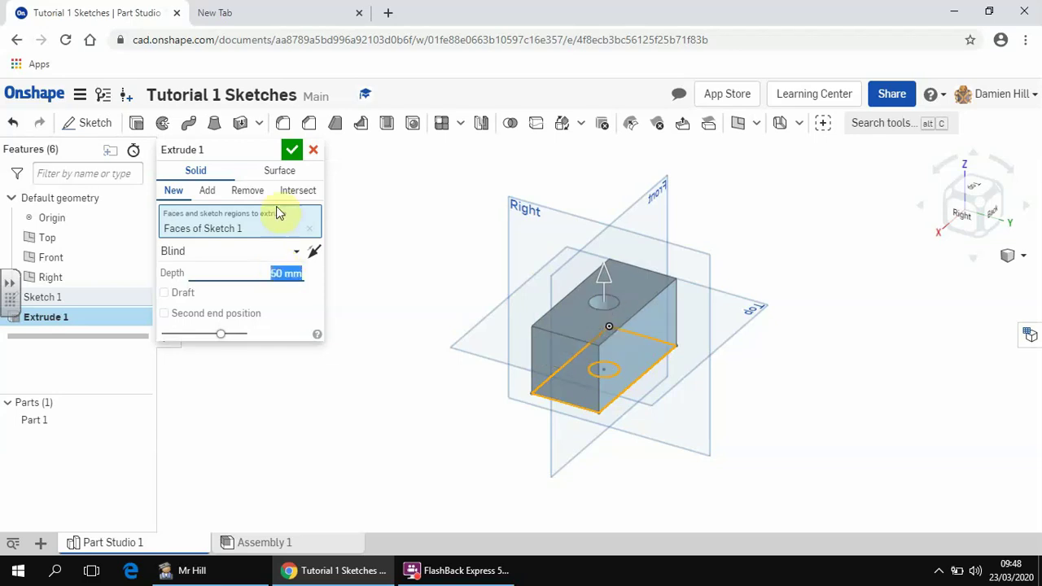
pyautogui.click(291, 153)
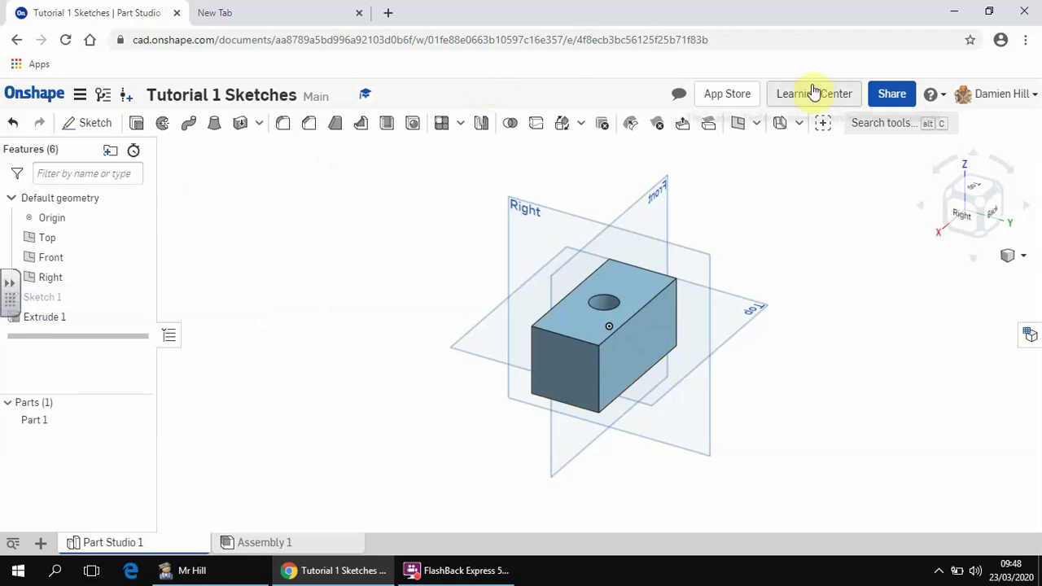
# Step: Open the Share dialog from the Share button at the top right
pyautogui.click(886, 96)
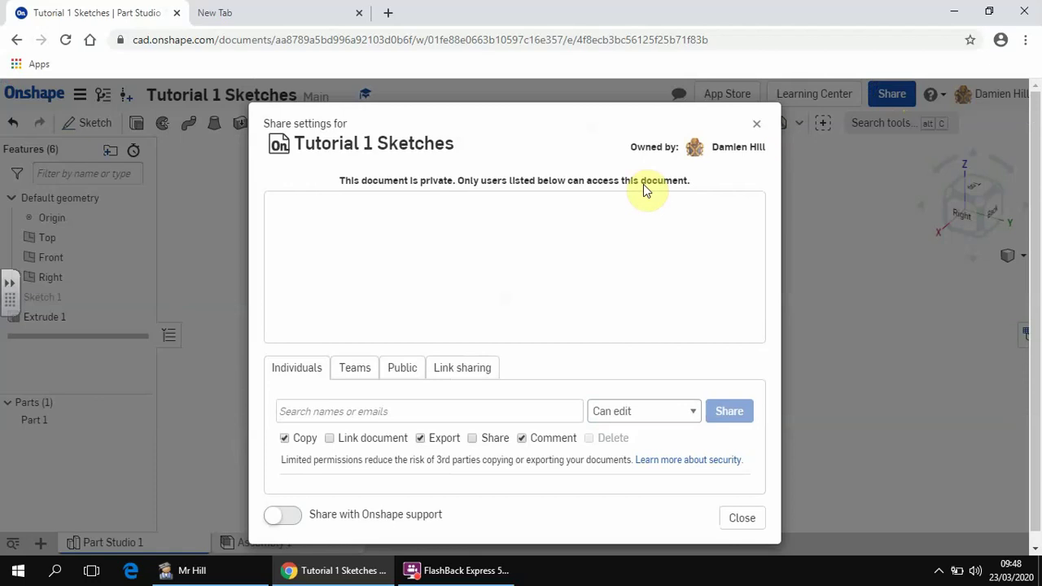